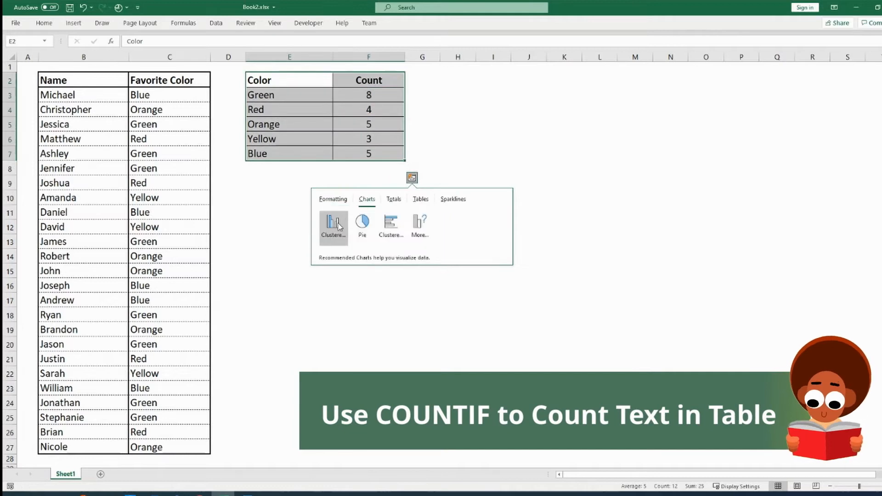
- Insert a clustered column chart of the color count table using Quick Analysis
right_click(369, 239)
left_click(398, 311)
left_click(446, 202)
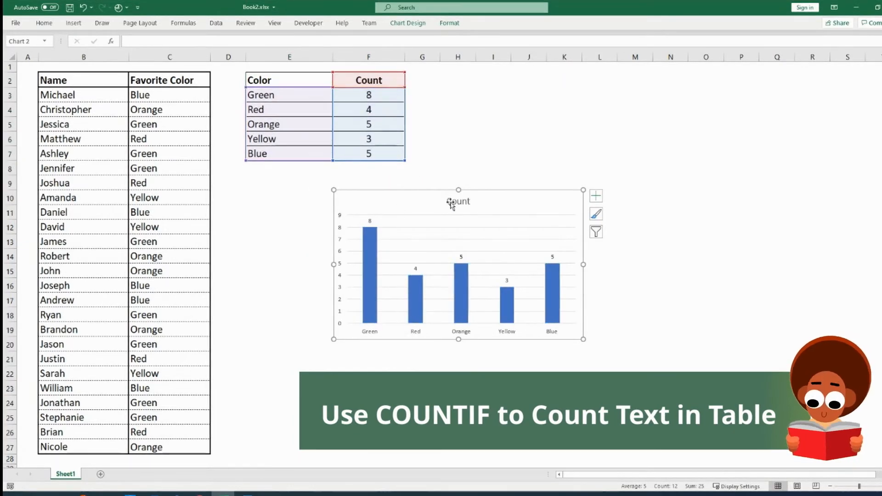
- Link the chart title to the Favorite Color header cell C2
type("=")
left_click(177, 80)
key("Return")
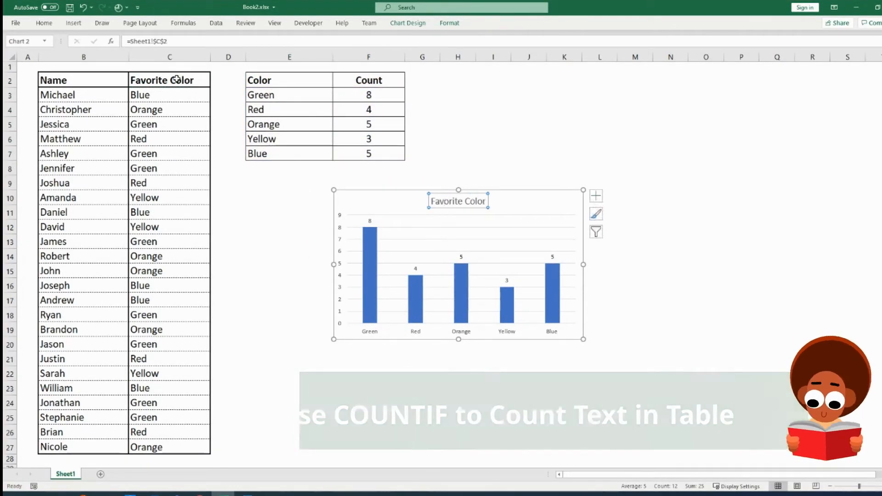
- Rename the column header C2 to Favorite Colors
double_click(197, 80)
type("s")
key("Return")
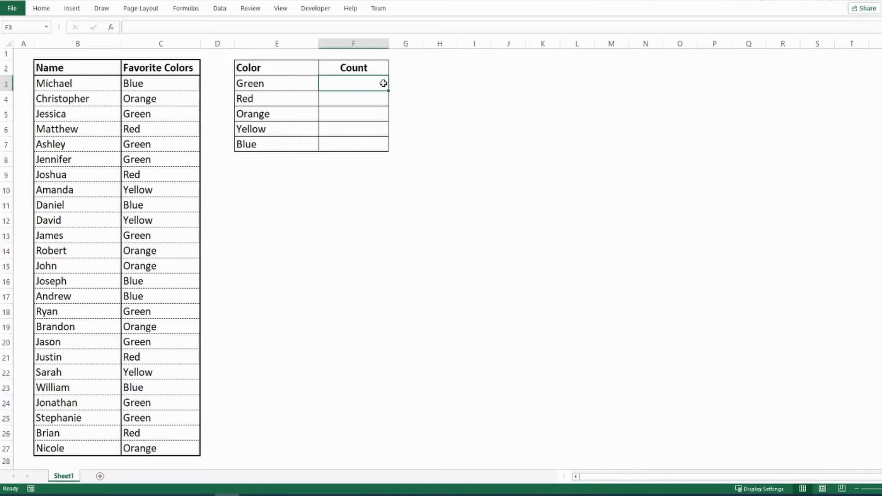
- Start a COUNTIF formula in F3 with the Favorite Colors cells C3:C27 as its range
type("=")
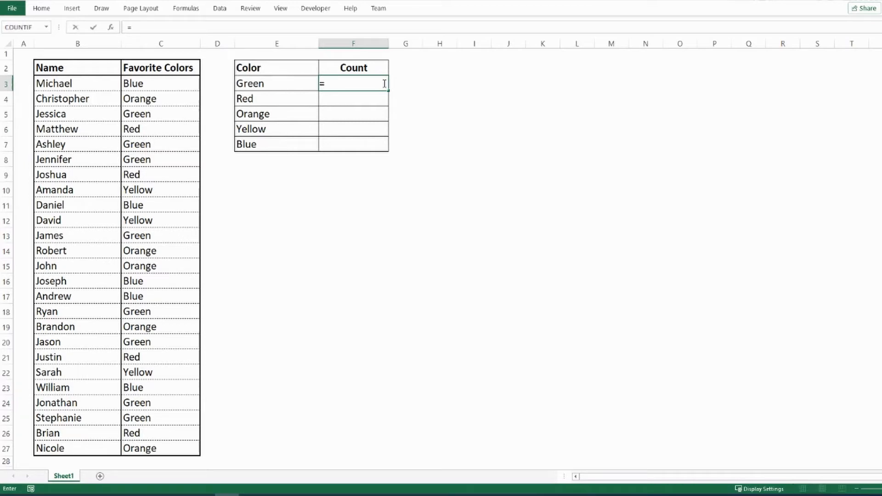
type("co")
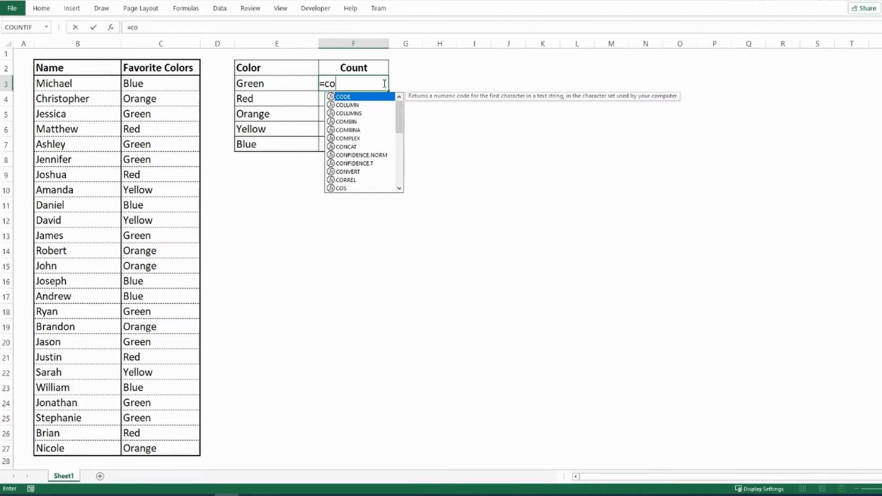
type("untif")
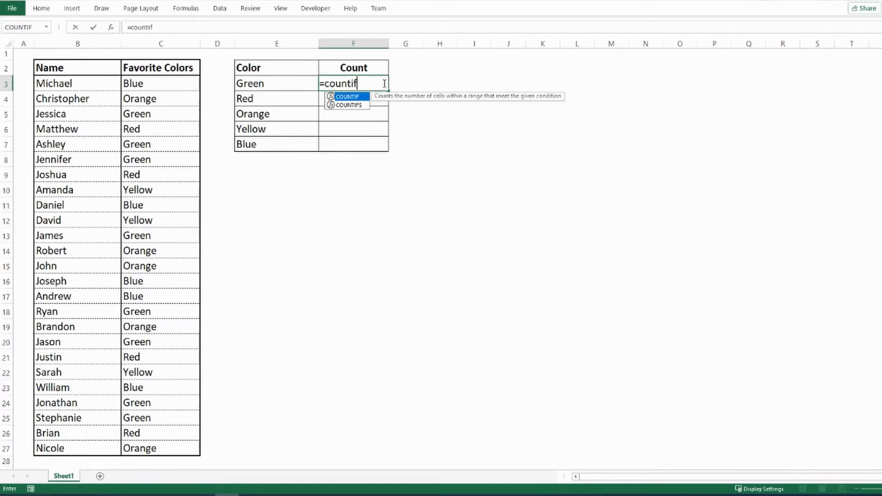
double_click(352, 96)
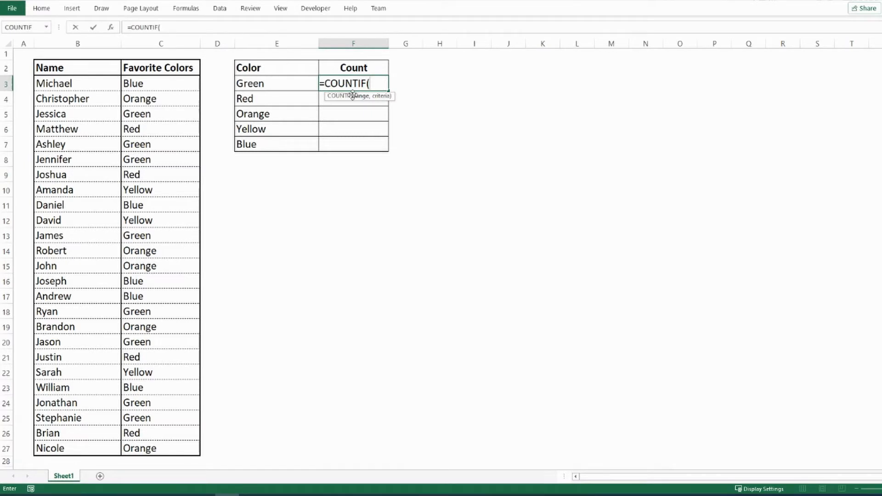
left_click_drag(172, 87, 174, 441)
type(",")
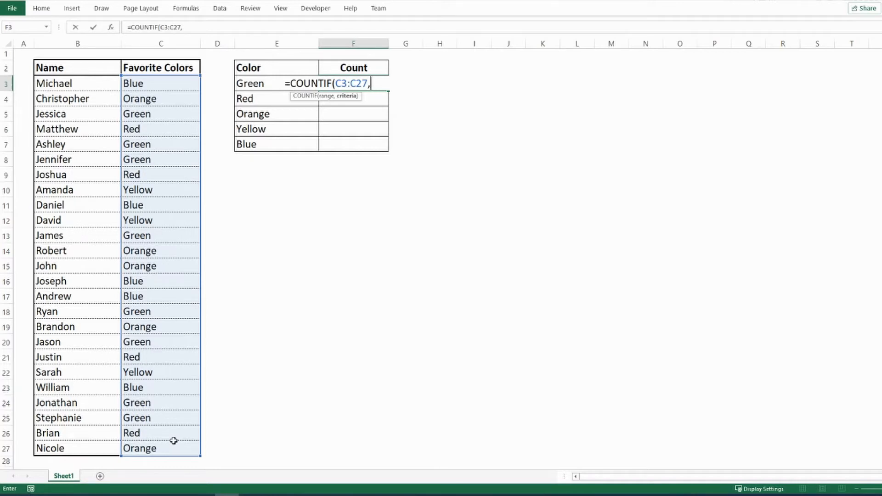
- Add the criterion "Green" in quotes and close the COUNTIF formula in F3
type("Gre")
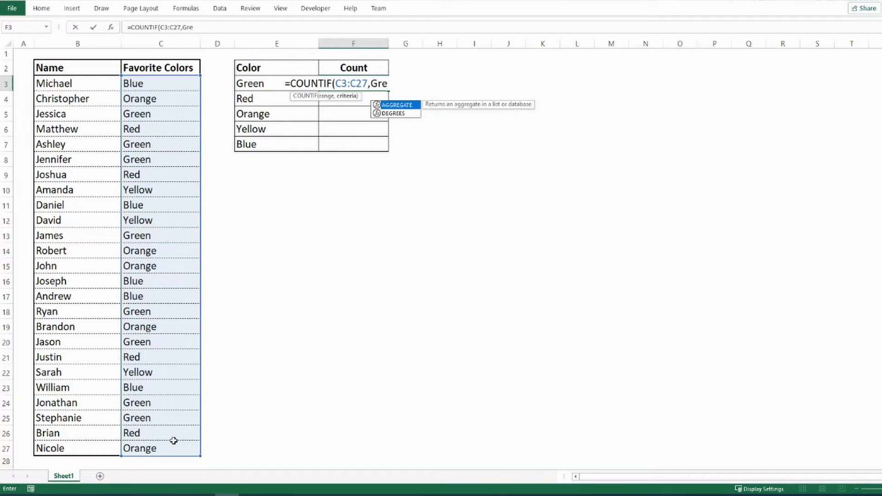
type("en")
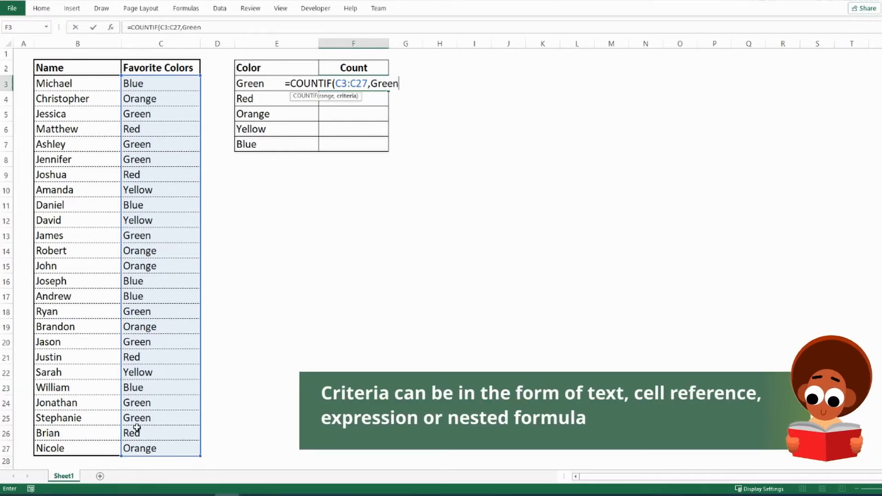
left_click(369, 84)
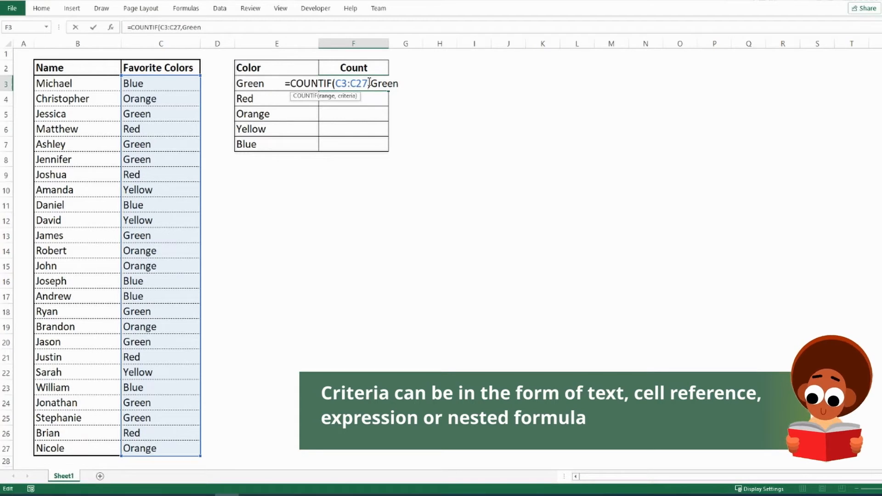
left_click(373, 83)
type("\"")
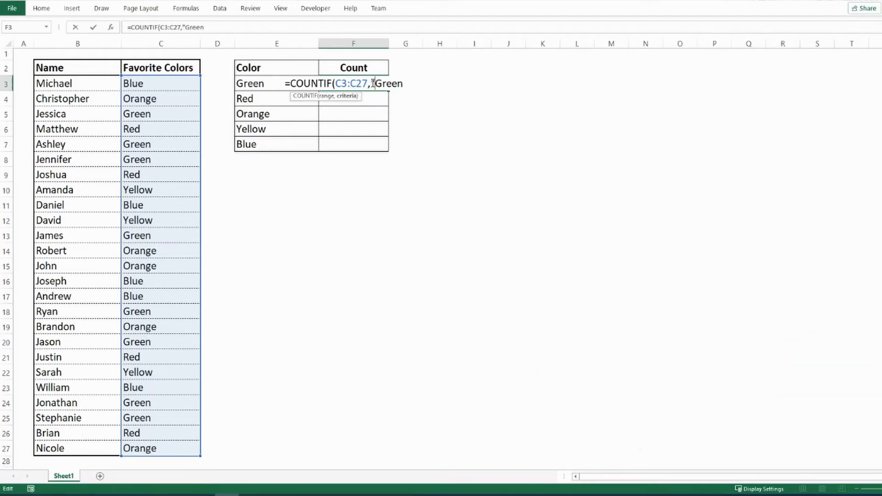
left_click(406, 83)
type("\"")
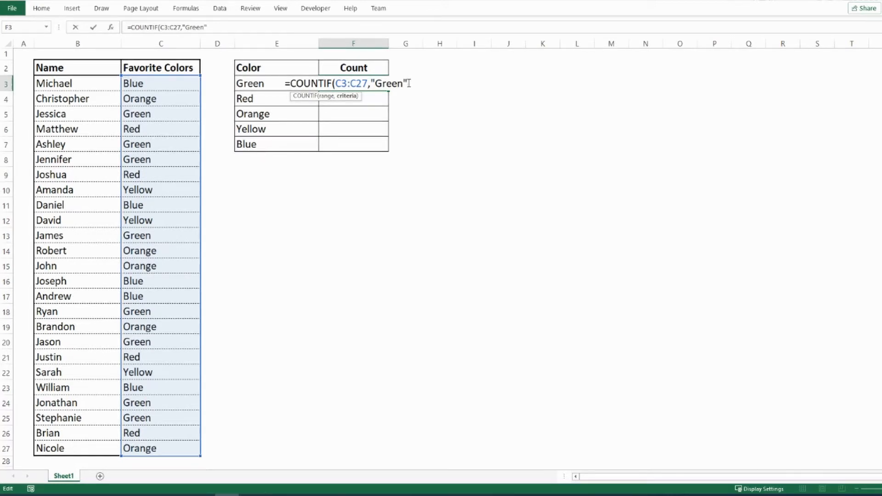
type(")")
key("Return")
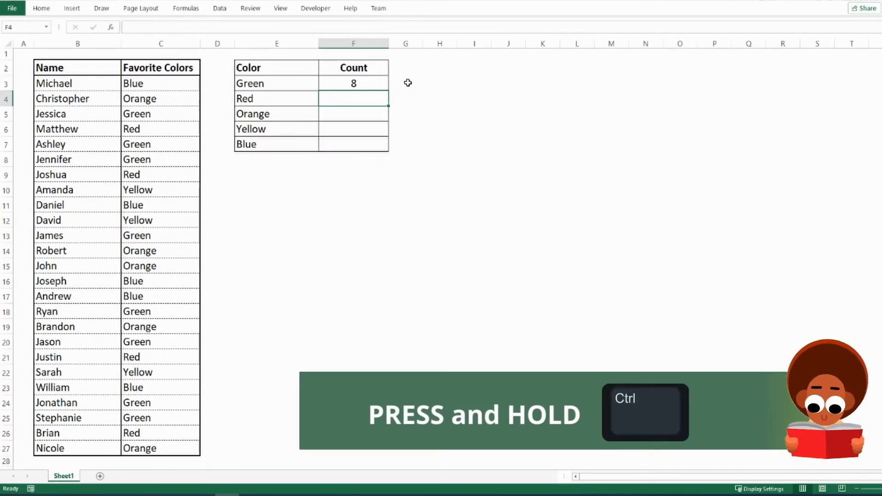
- Select every Green entry in the Favorite Colors column to verify the count
left_click(173, 118)
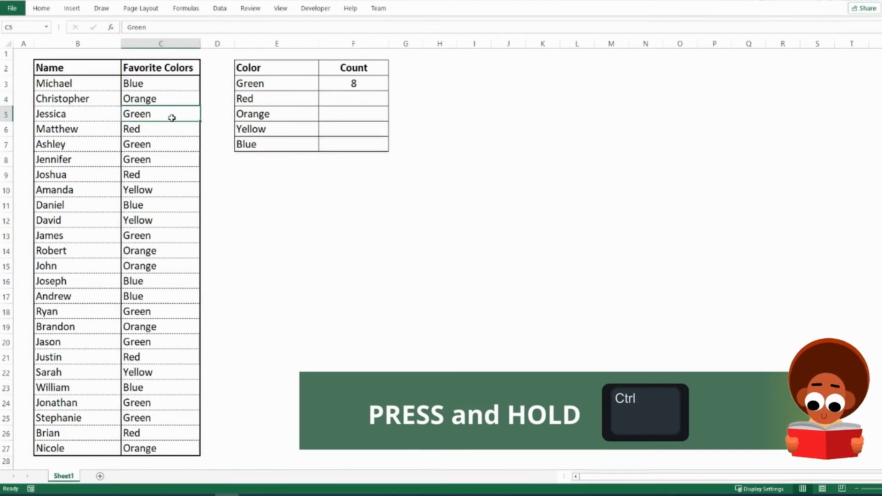
left_click(161, 144, "ctrl")
left_click(161, 159, "ctrl")
left_click(155, 233, "ctrl")
left_click(156, 312, "ctrl")
left_click(156, 342, "ctrl")
left_click(156, 402, "ctrl")
left_click(158, 416, "ctrl")
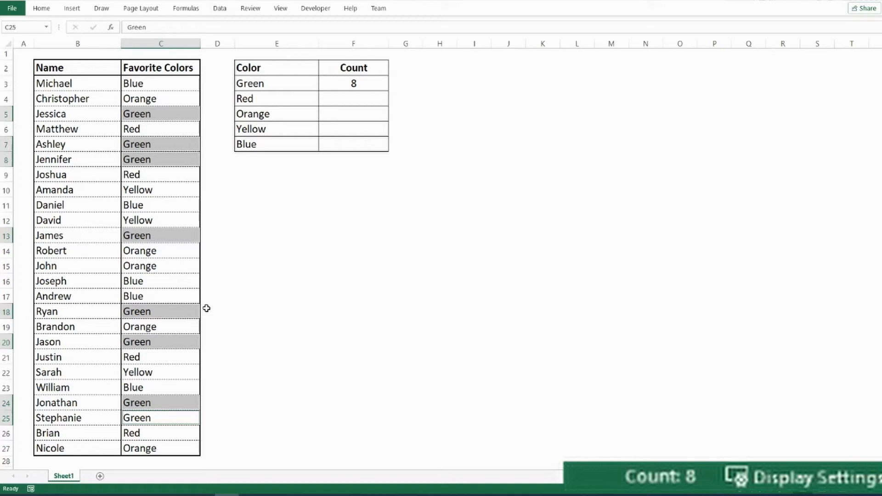
- Replace the "Green" criterion in F3 with a reference to E3 and fill the formula down to F7
left_click(367, 86)
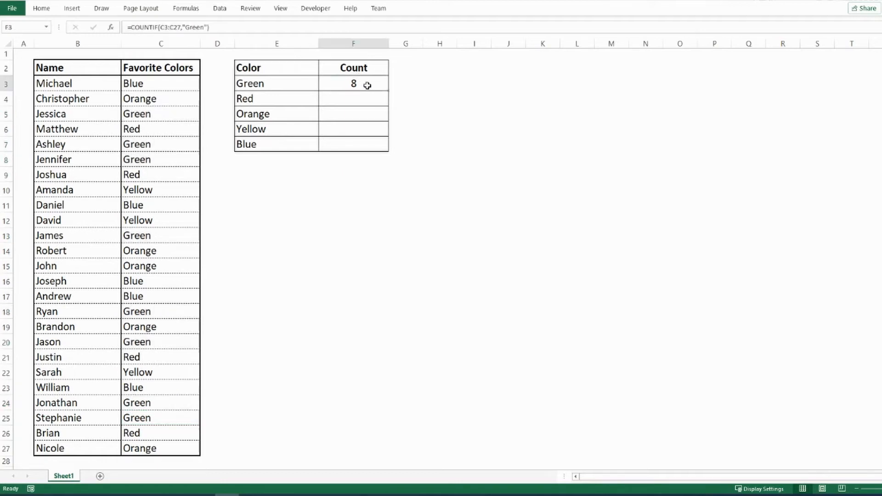
double_click(367, 86)
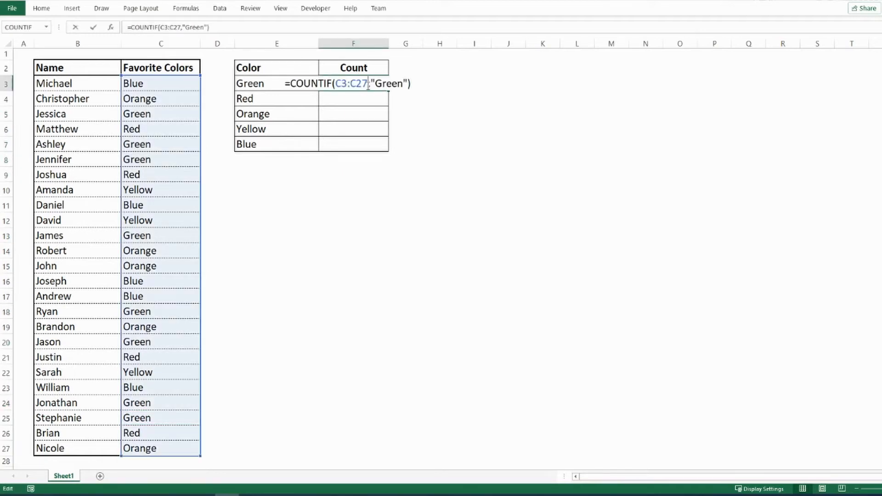
left_click_drag(373, 83, 407, 83)
key("Delete")
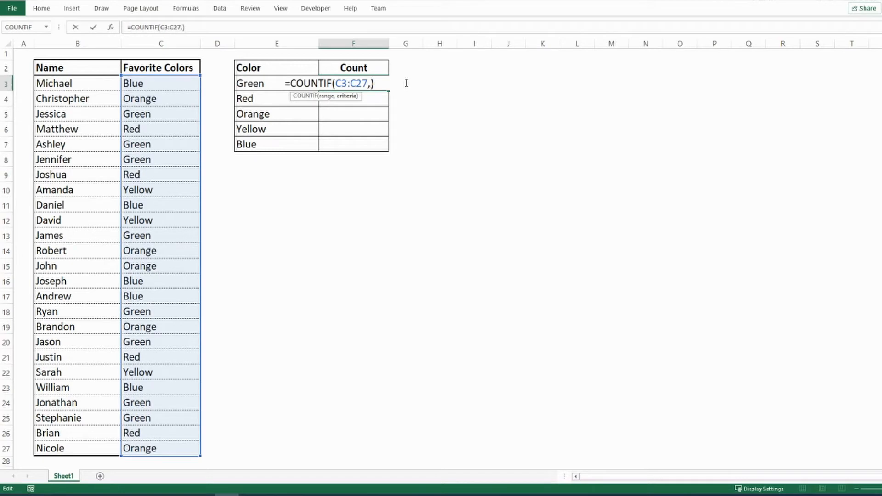
left_click(244, 84)
key("Return")
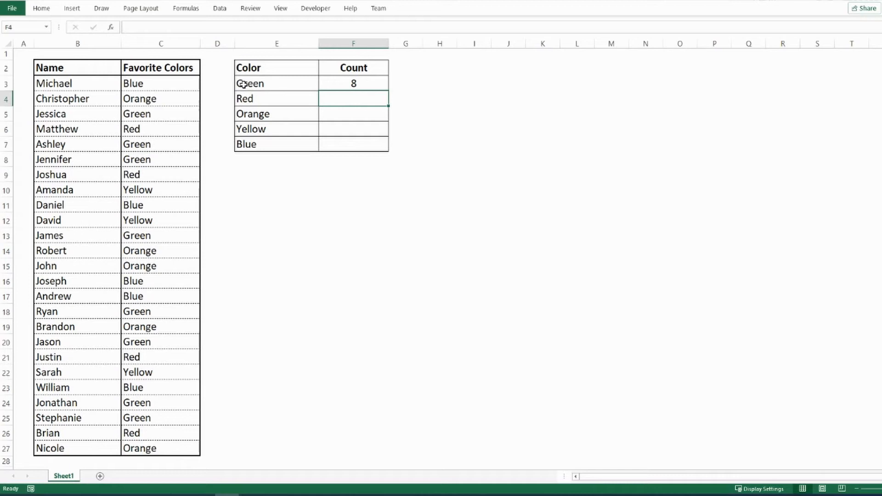
left_click(380, 85)
left_click_drag(389, 90, 382, 145)
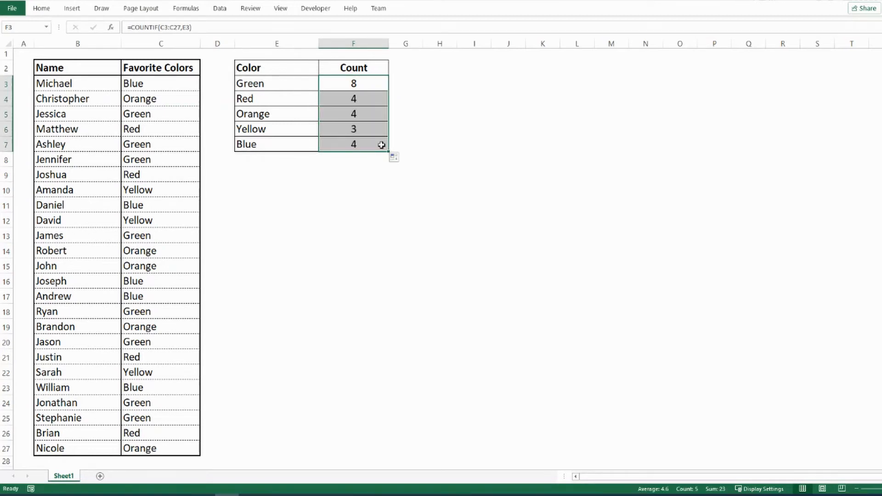
- Open the formulas in F3 through F7 one by one to examine their ranges
left_click(374, 84)
double_click(374, 84)
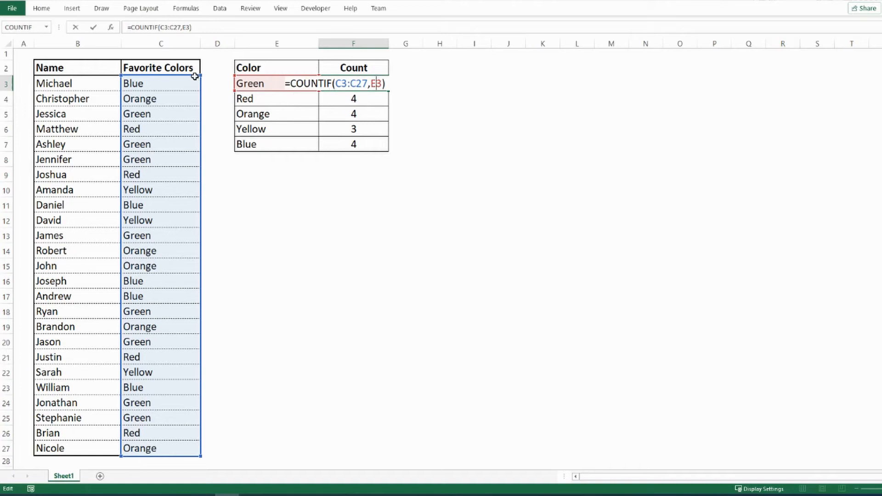
key("Return")
double_click(368, 101)
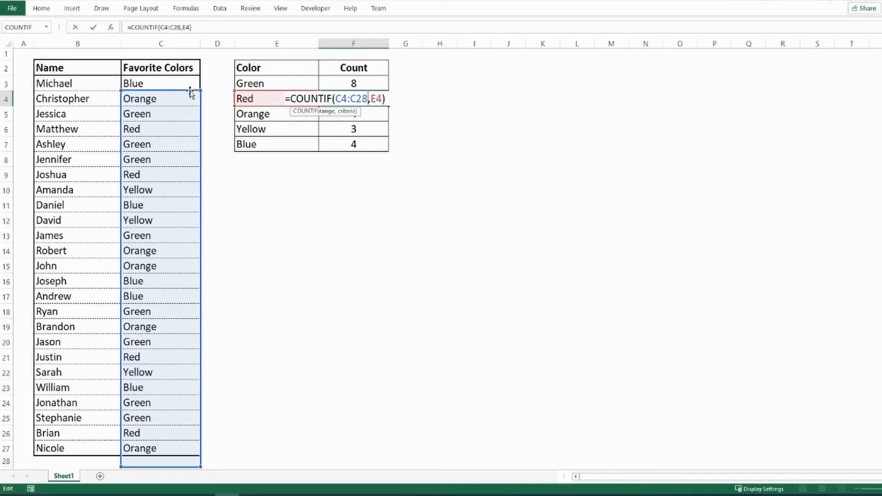
key("Return")
double_click(360, 113)
key("Return")
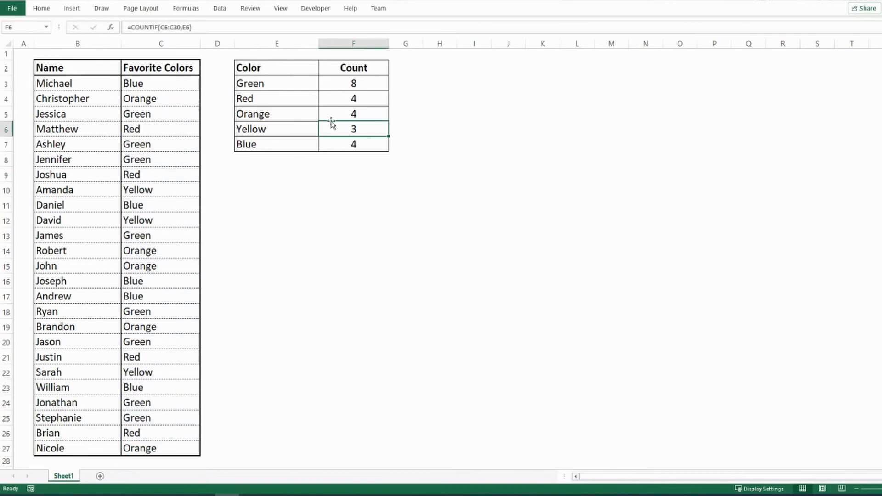
double_click(347, 129)
key("Return")
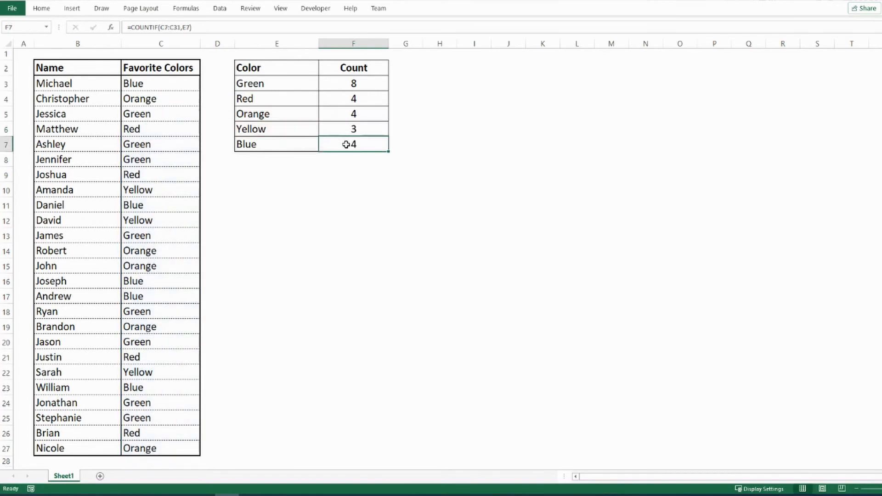
double_click(375, 144)
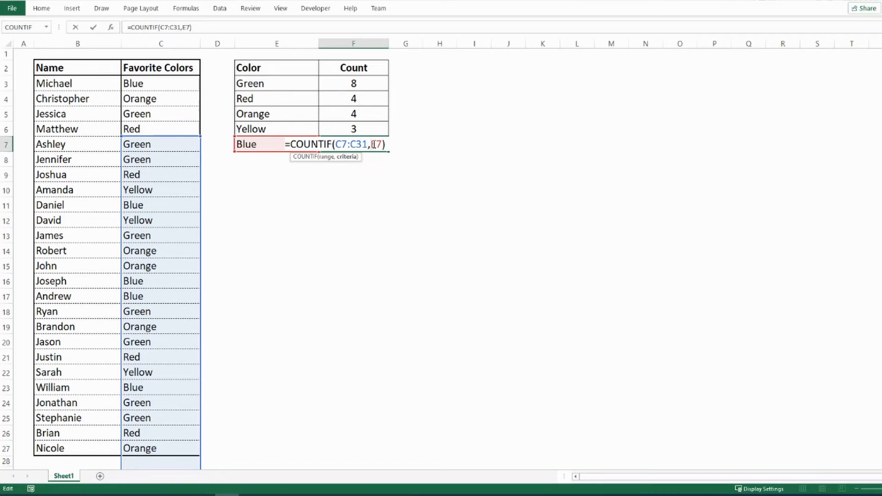
key("Return")
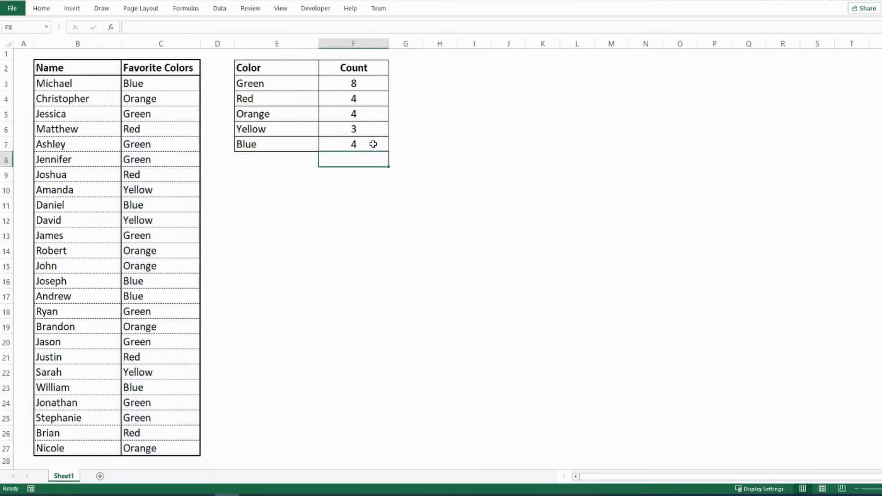
- Select every Blue entry in the Favorite Colors column to verify the count
left_click(149, 85)
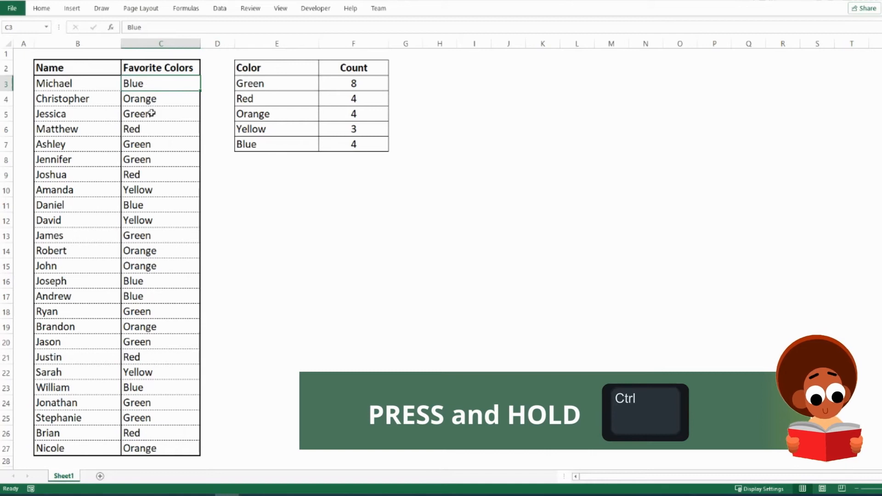
left_click(153, 207, "ctrl")
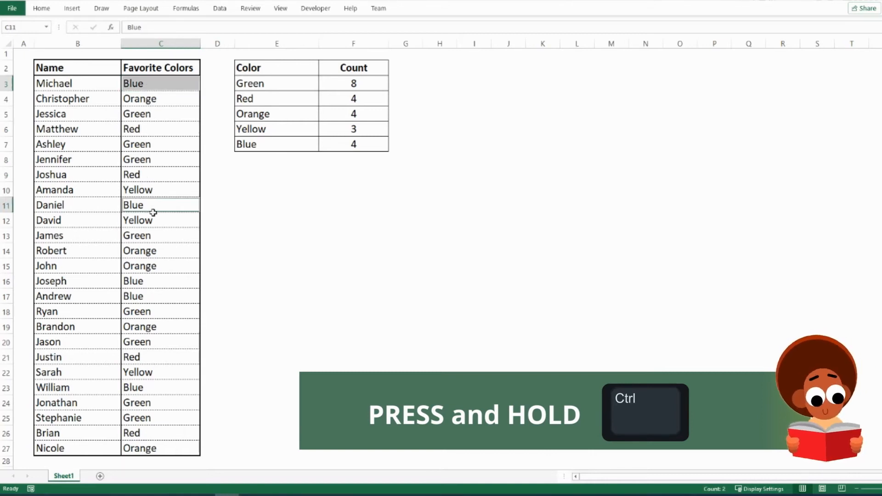
left_click(143, 280, "ctrl")
left_click(152, 298, "ctrl")
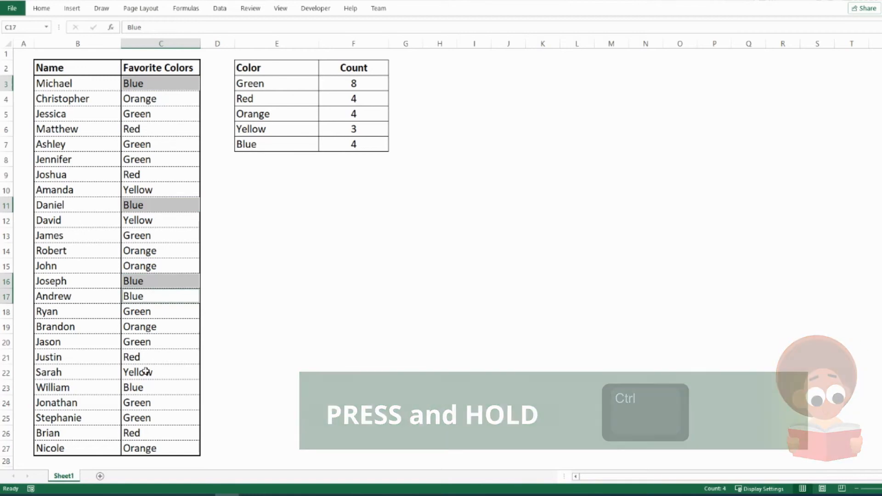
left_click(150, 389, "ctrl")
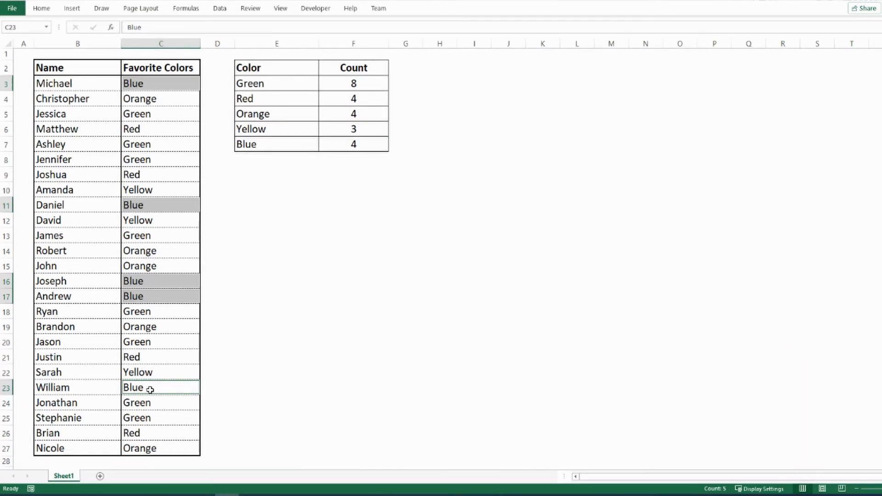
- Make the range in F3's COUNTIF formula absolute as $C$3:$C$27 and fill the formula down to F7
left_click(340, 85)
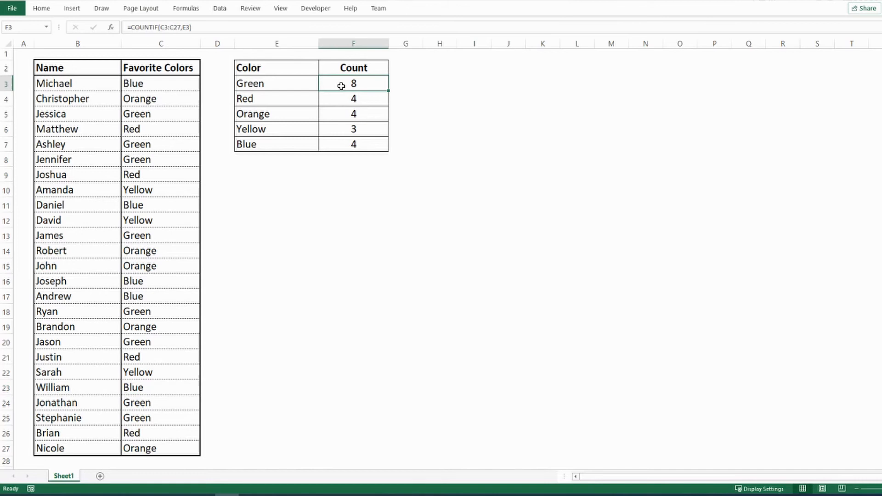
double_click(370, 83)
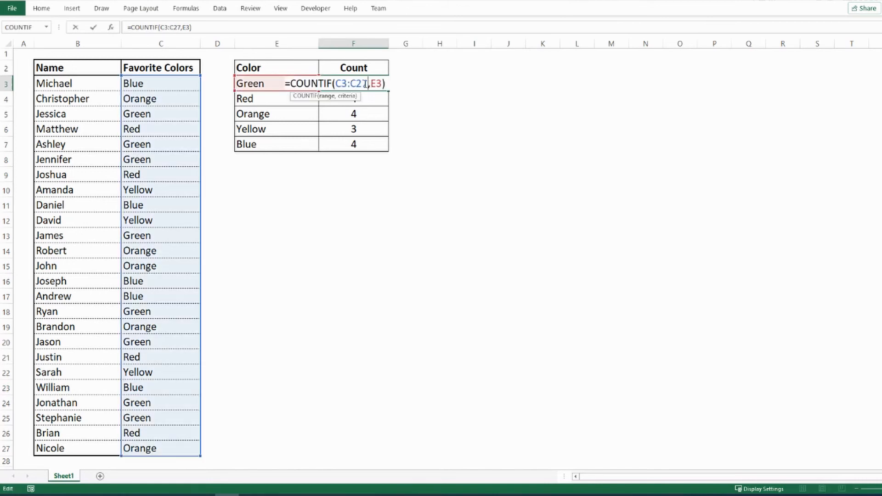
left_click_drag(336, 84, 368, 83)
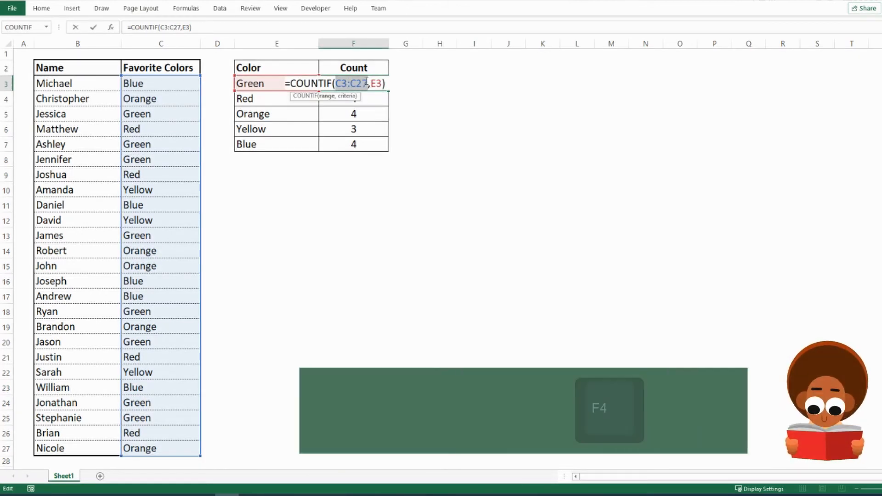
key("F4")
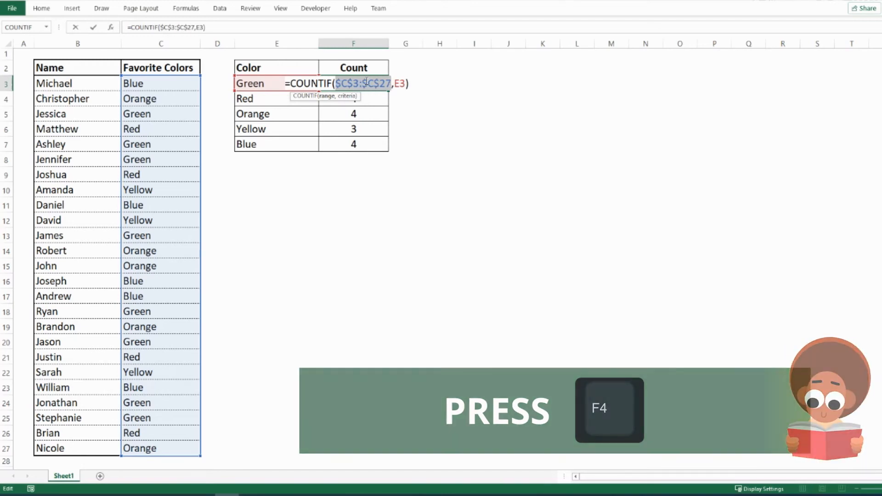
key("Return")
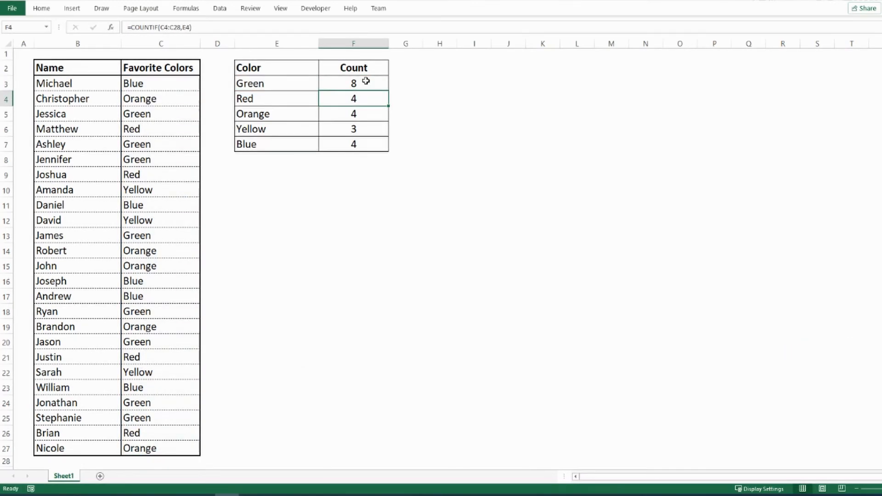
left_click(366, 80)
left_click_drag(389, 91, 383, 146)
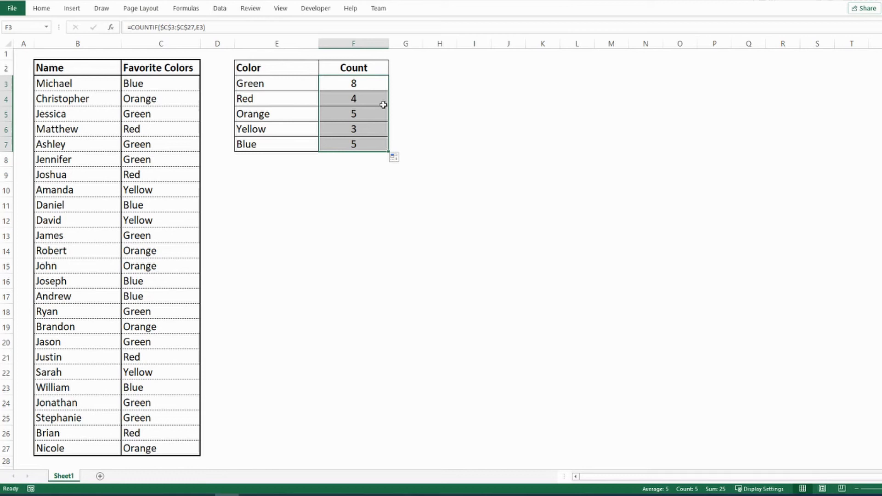
- Open the formulas in F3 through F7 one by one to examine their ranges and criteria
left_click(368, 81)
double_click(363, 83)
key("Return")
double_click(360, 98)
key("Return")
double_click(367, 113)
key("Return")
double_click(364, 129)
key("Return")
double_click(365, 144)
key("Return")
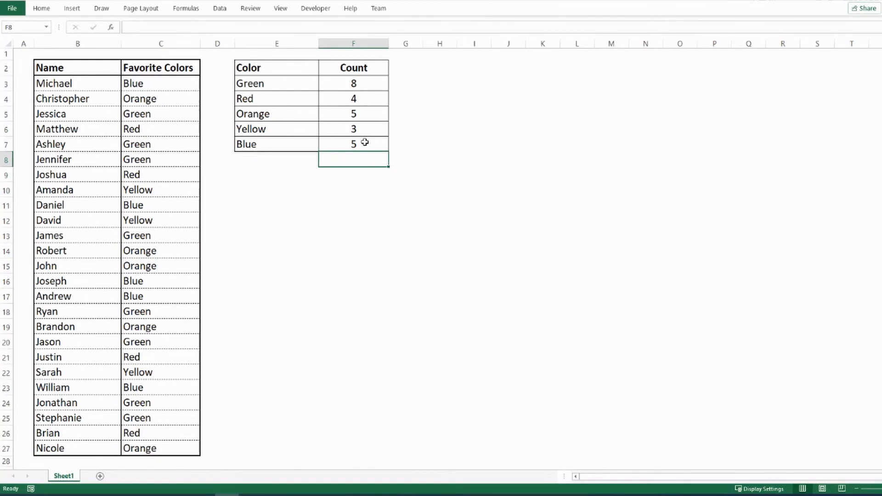
- Insert a clustered column chart from the Color and Count table E2:F7 using Quick Analysis
left_click_drag(305, 69, 346, 144)
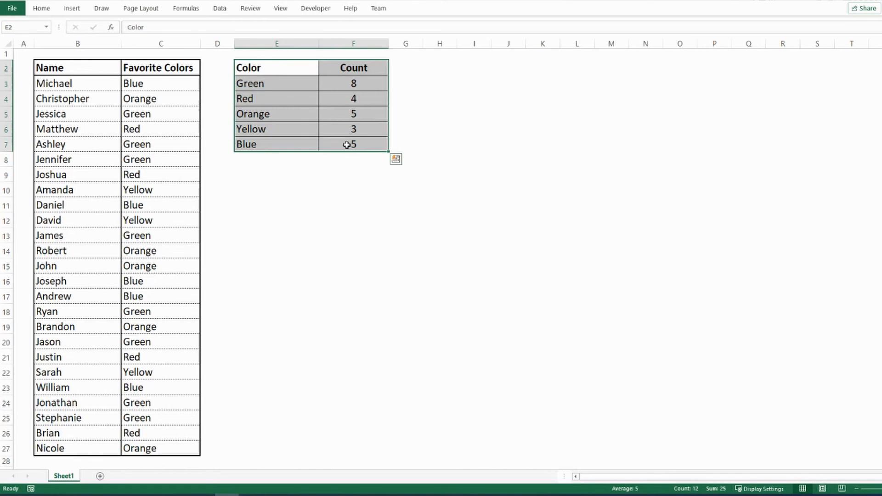
left_click(396, 159)
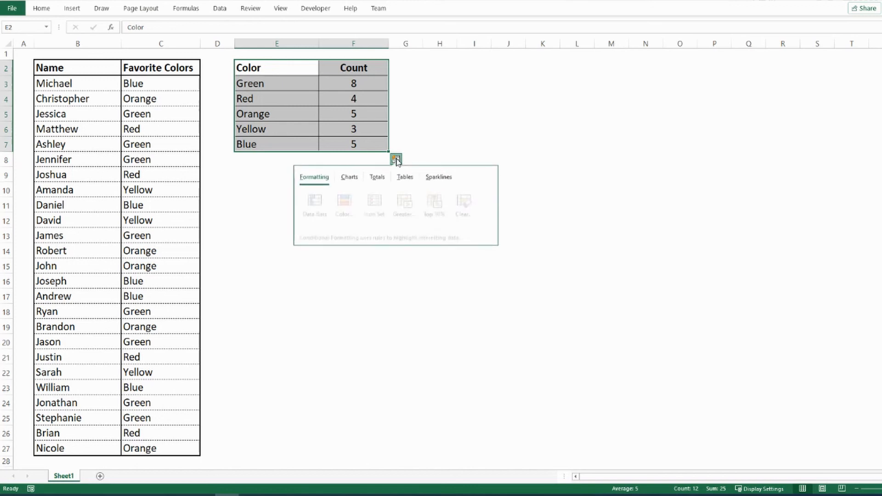
left_click(350, 181)
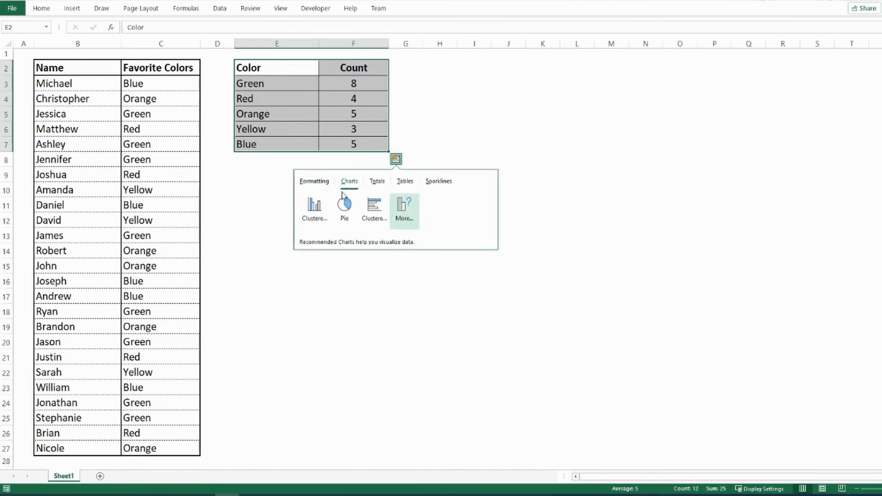
left_click(322, 209)
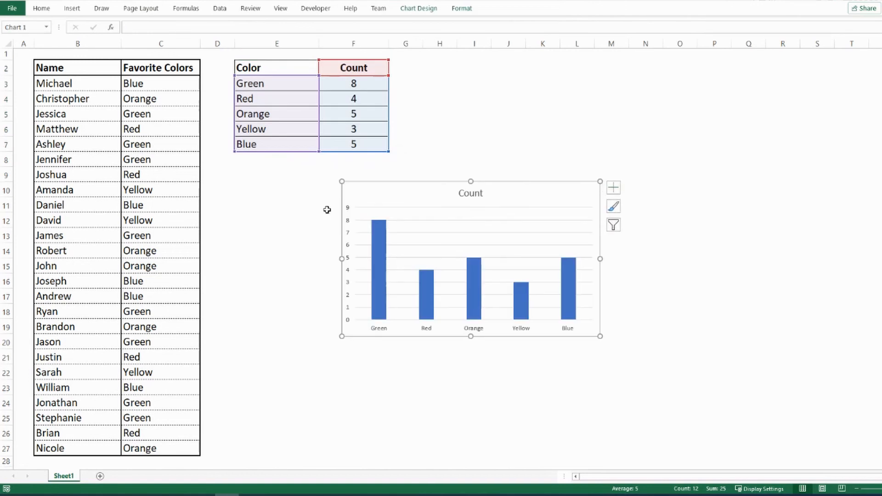
- Add data labels to the chart's columns and link the chart title to header cell C2
right_click(379, 256)
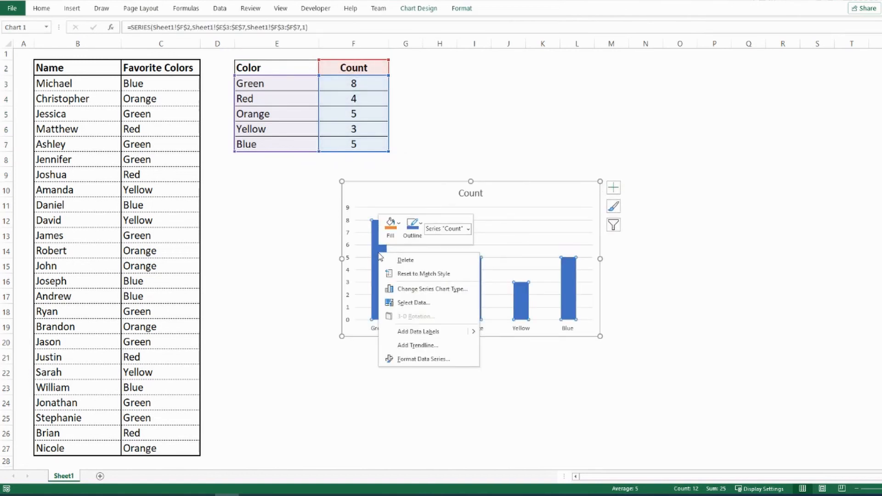
left_click(416, 330)
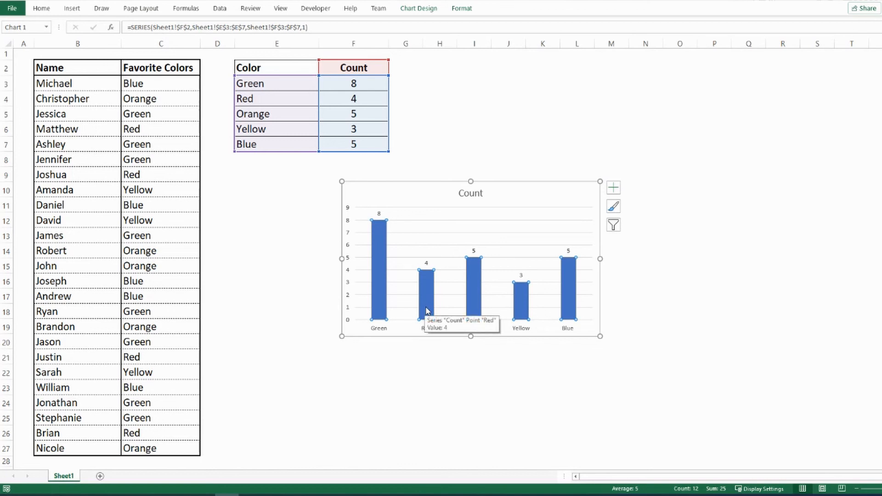
left_click(471, 197)
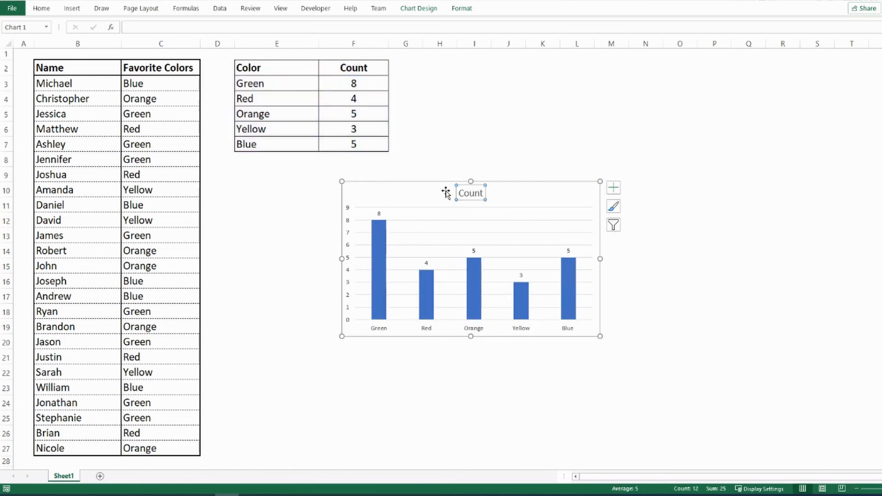
left_click(219, 29)
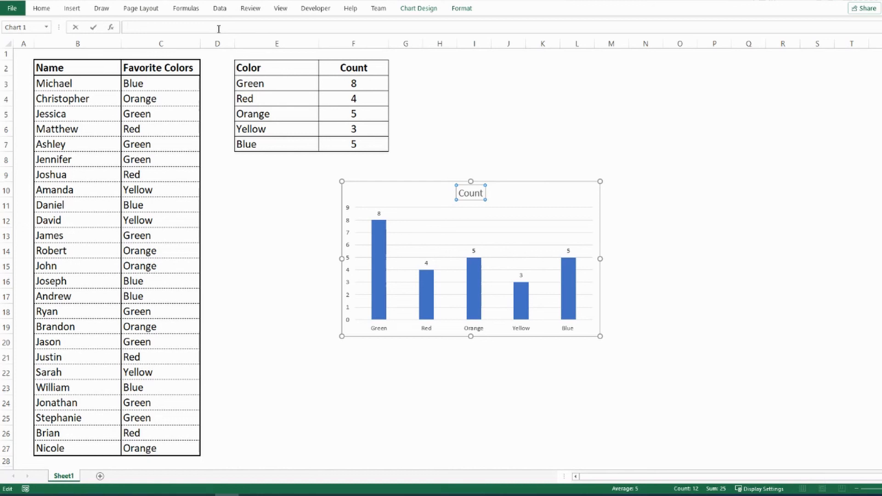
type("=")
left_click(158, 67)
key("Return")
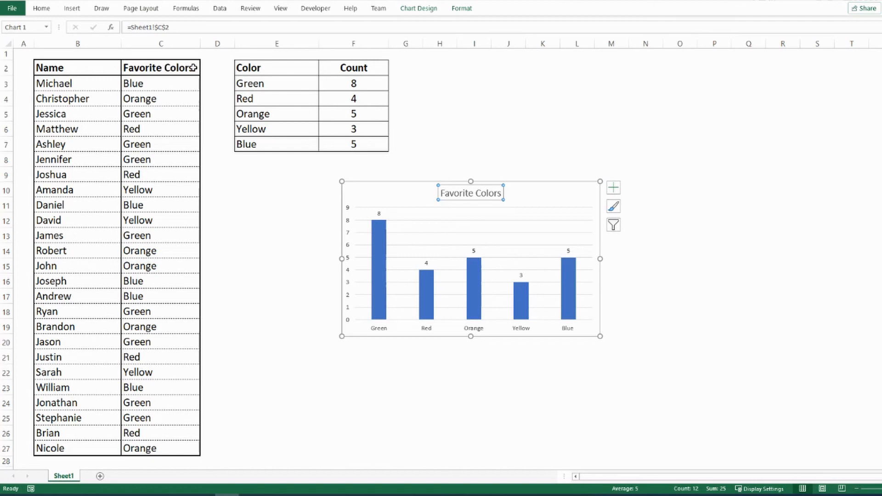
- Change the C2 header to Favorite Color by deleting its final s
double_click(193, 68)
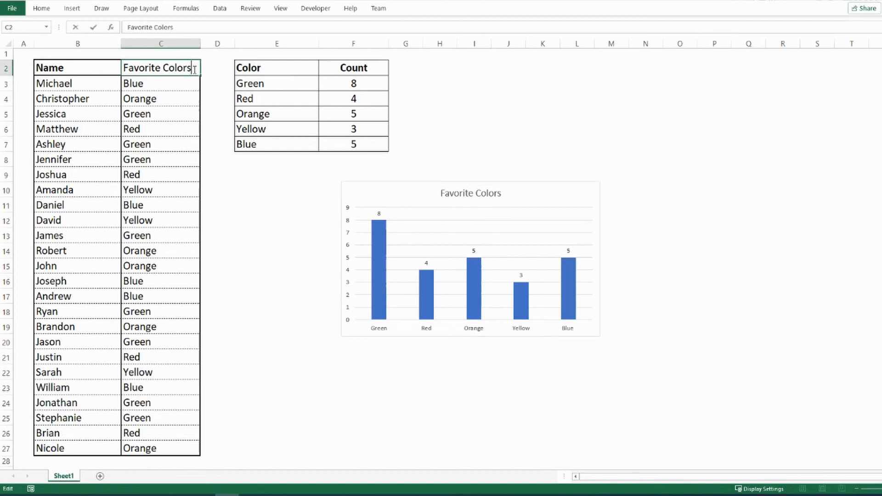
key("BackSpace")
key("Return")
- Change the C2 header back to Favorite Colors
double_click(194, 69)
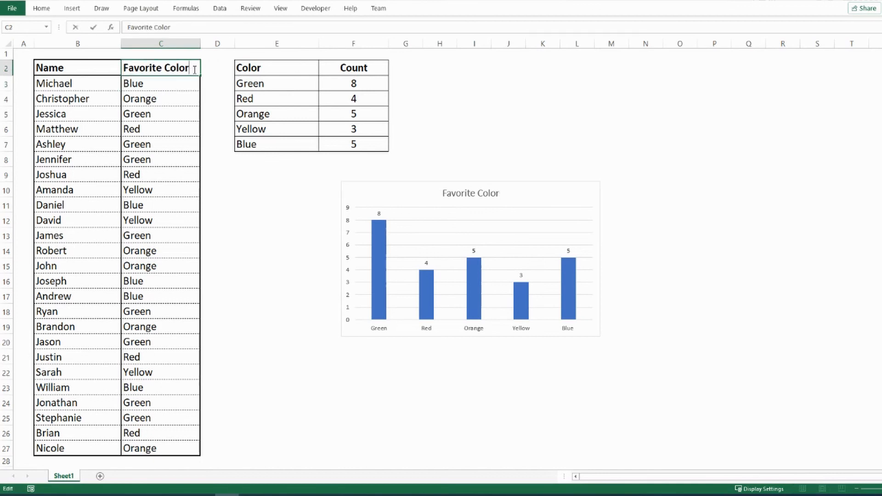
type("s")
key("Return")
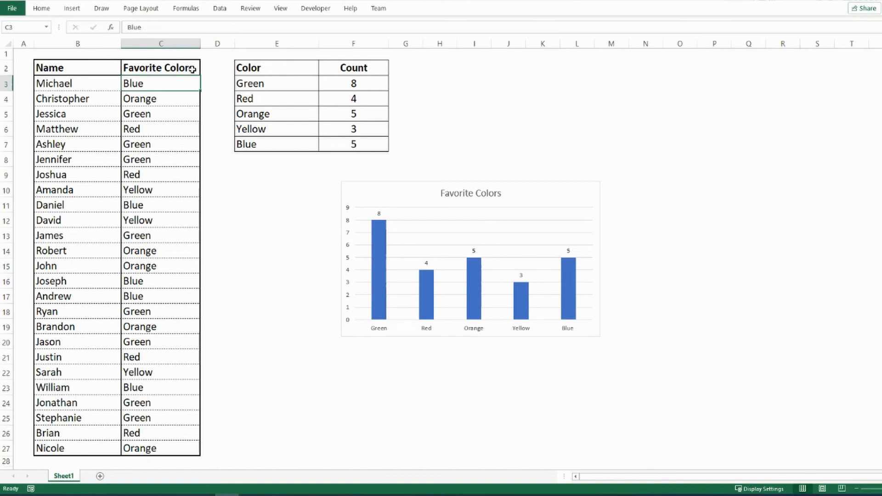